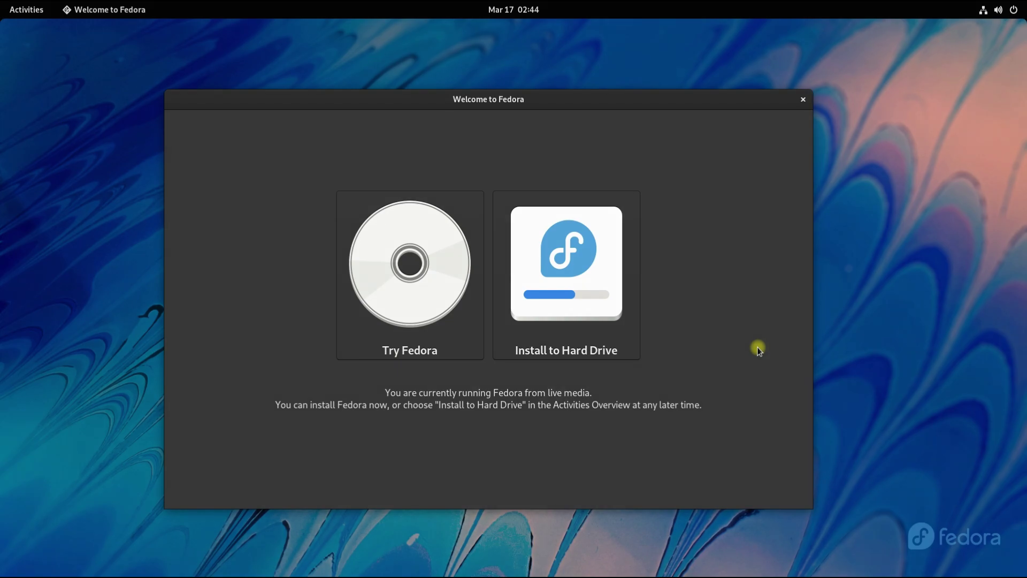
Start installing to hard drive in English (United States), keeping sda selected with Custom storage configuration
{"action": "left_click", "coordinate": [515, 255]}
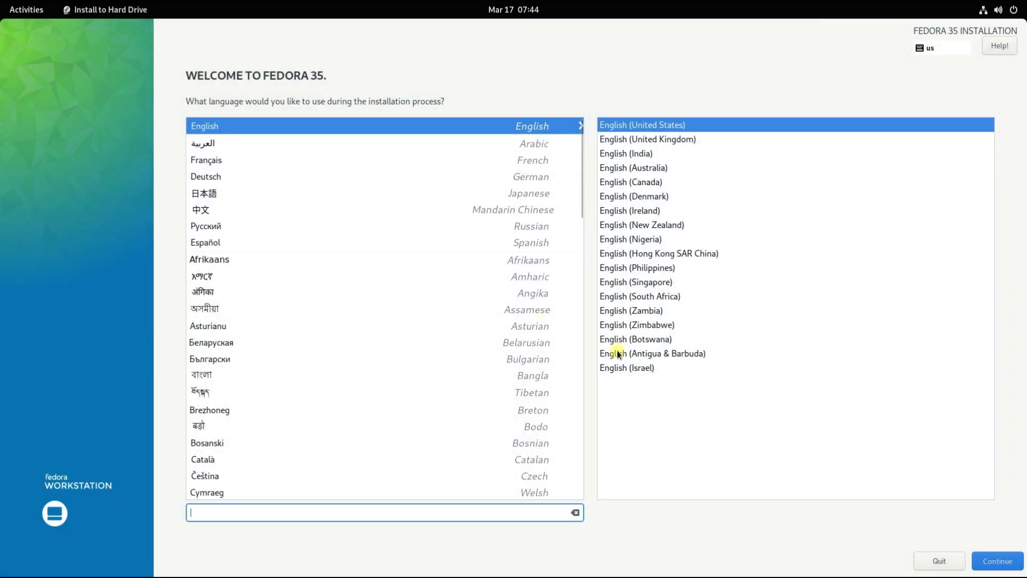
{"action": "left_click", "coordinate": [1002, 563]}
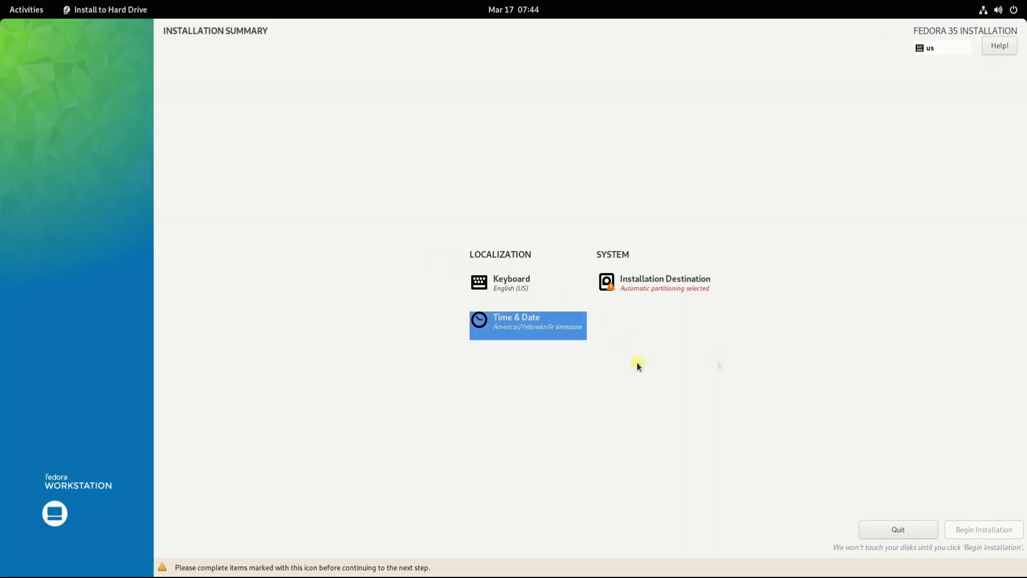
{"action": "left_click", "coordinate": [638, 289]}
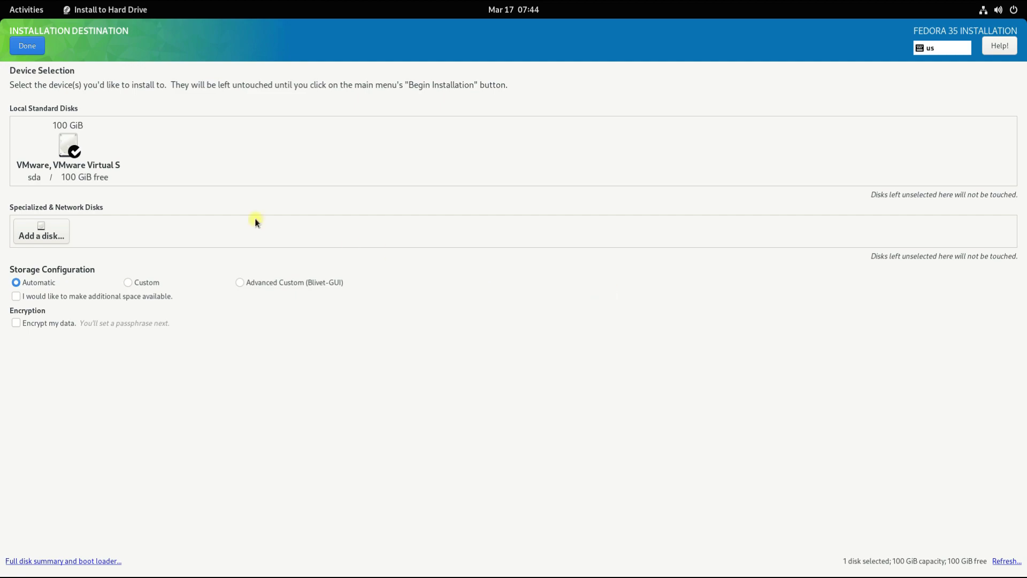
{"action": "left_click", "coordinate": [83, 159]}
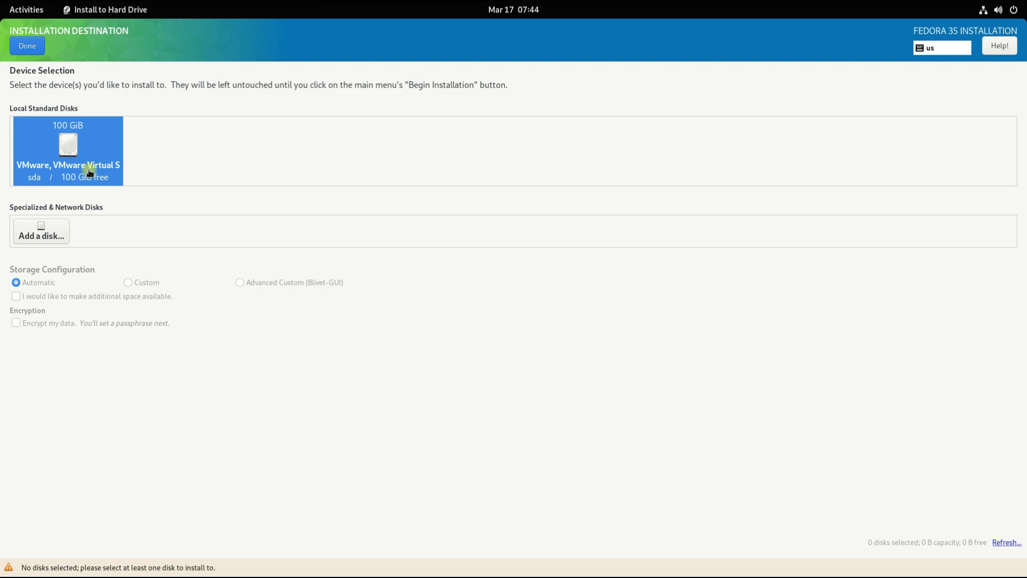
{"action": "left_click", "coordinate": [90, 173]}
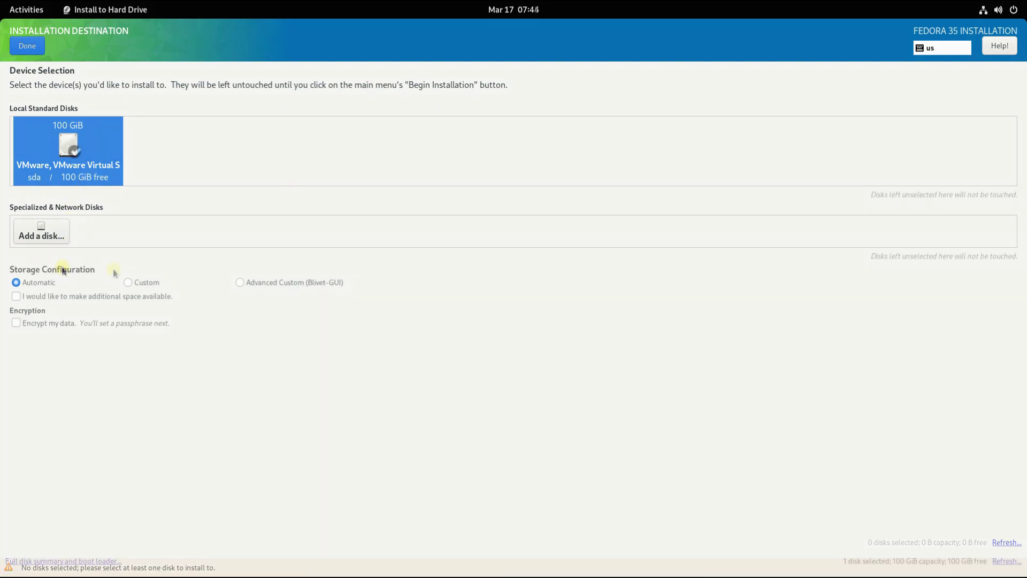
{"action": "left_click", "coordinate": [128, 283]}
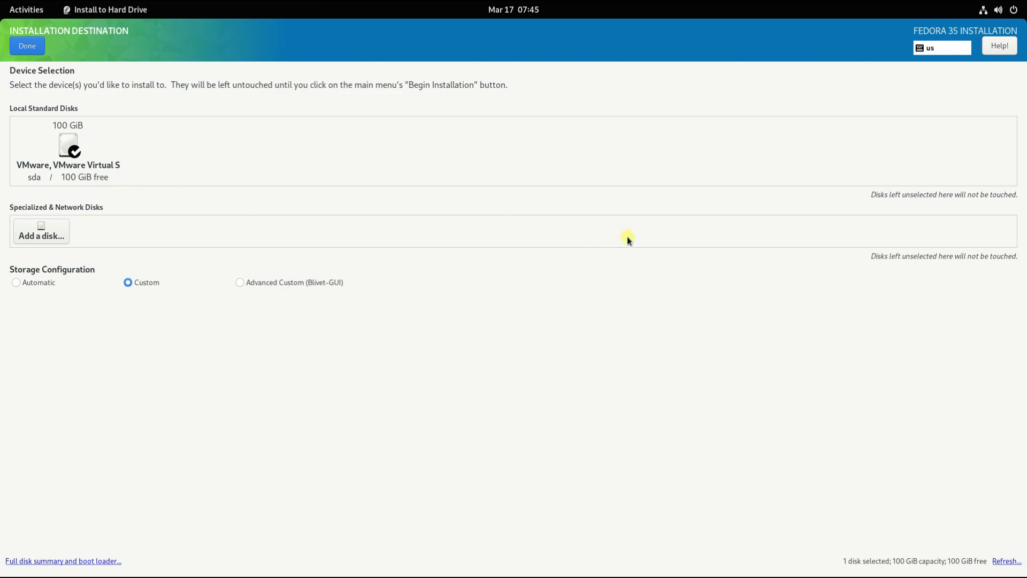
{"action": "left_click", "coordinate": [26, 46]}
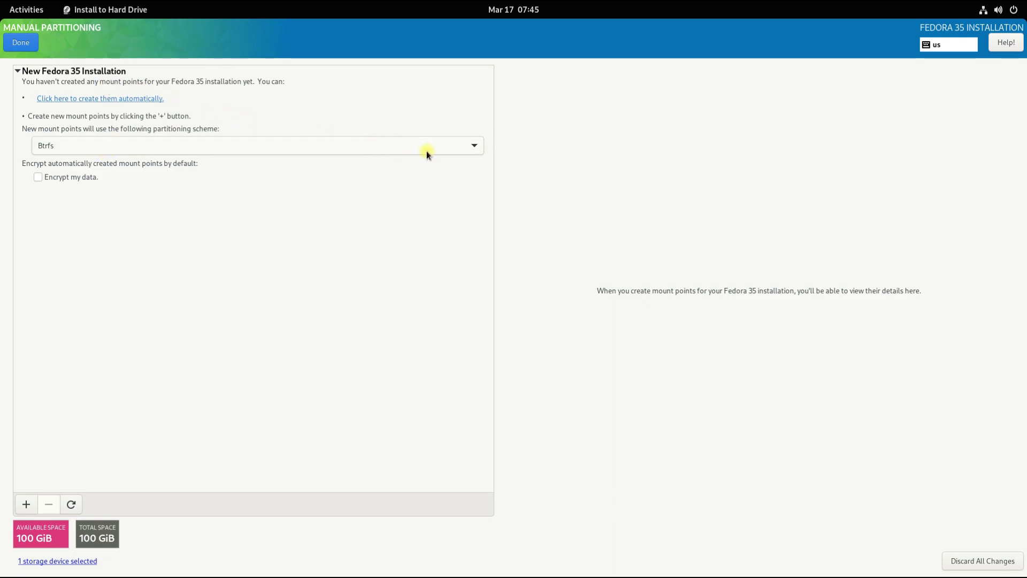
Add a /boot/efi mount point with a desired capacity of 512
{"action": "left_click", "coordinate": [26, 505]}
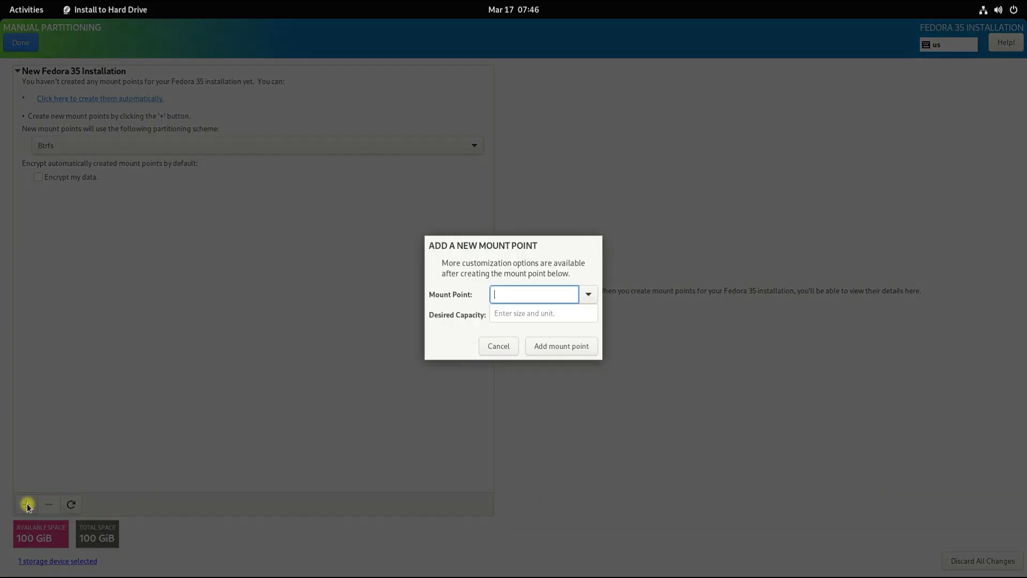
{"action": "left_click", "coordinate": [591, 296]}
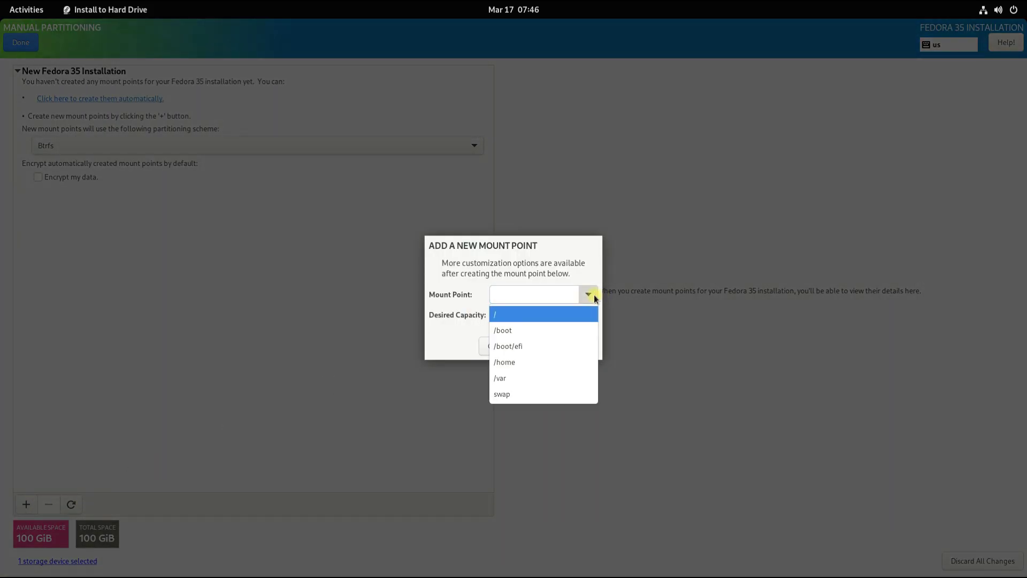
{"action": "left_click", "coordinate": [536, 343]}
{"action": "left_click", "coordinate": [557, 320]}
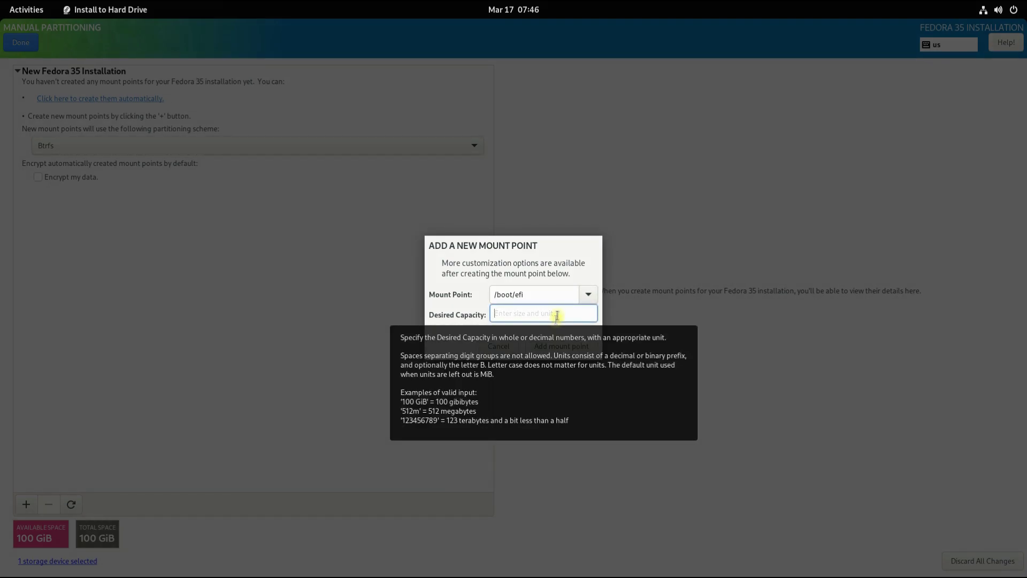
{"action": "type", "text": "512M"}
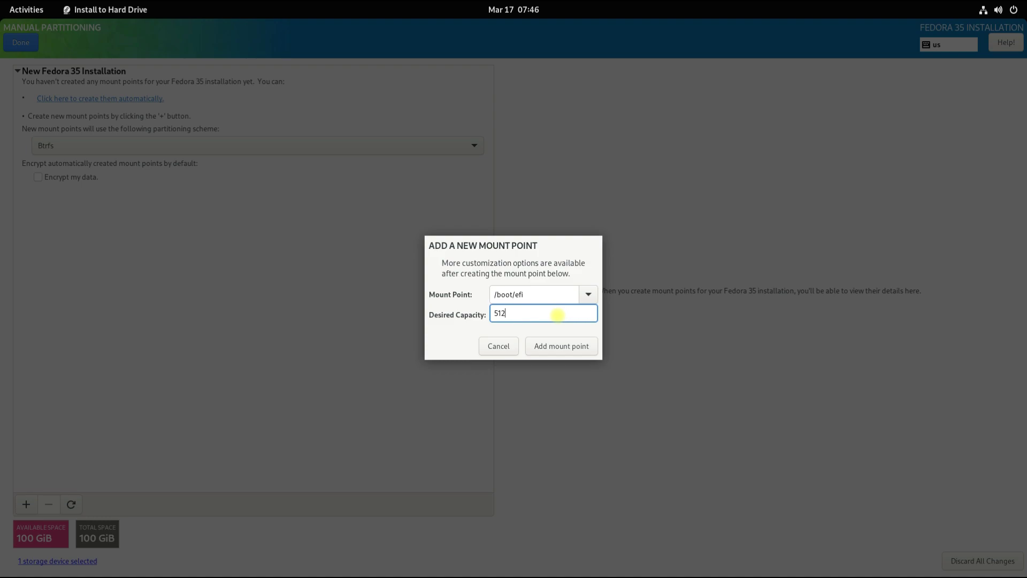
{"action": "left_click", "coordinate": [552, 345]}
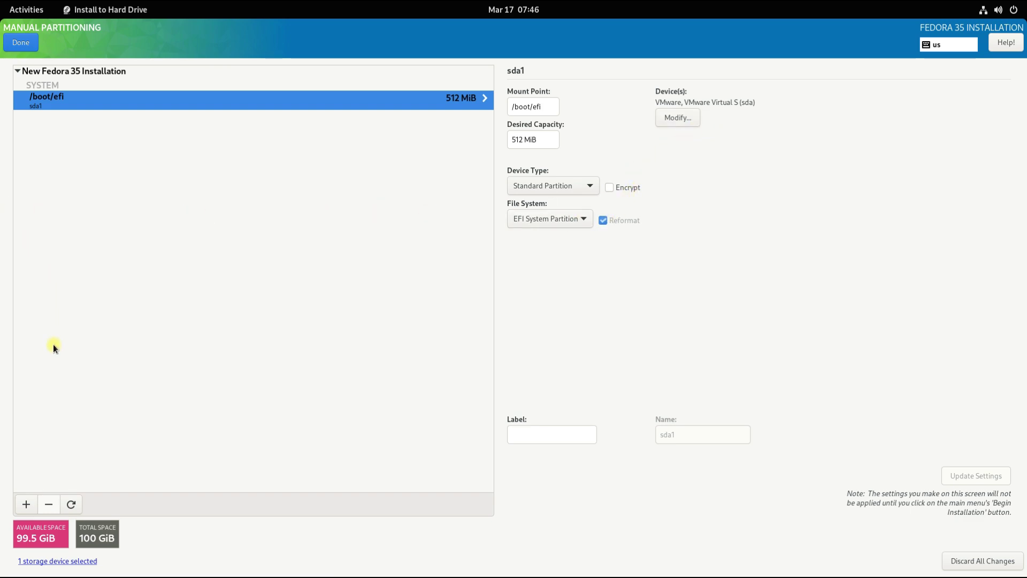
Add a /boot mount point with 1000MB capacity
{"action": "left_click", "coordinate": [26, 504]}
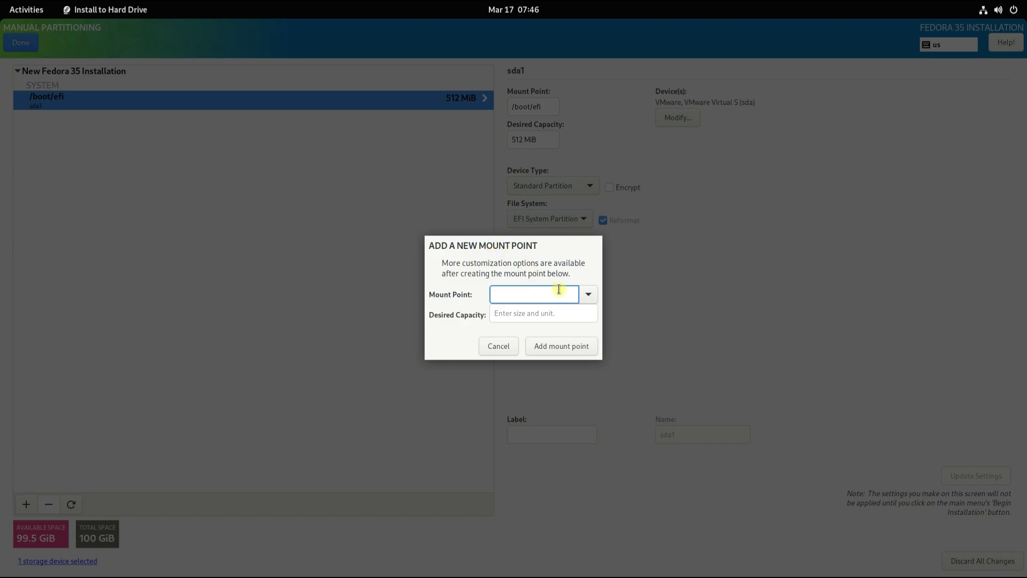
{"action": "left_click", "coordinate": [588, 294]}
{"action": "left_click", "coordinate": [540, 330]}
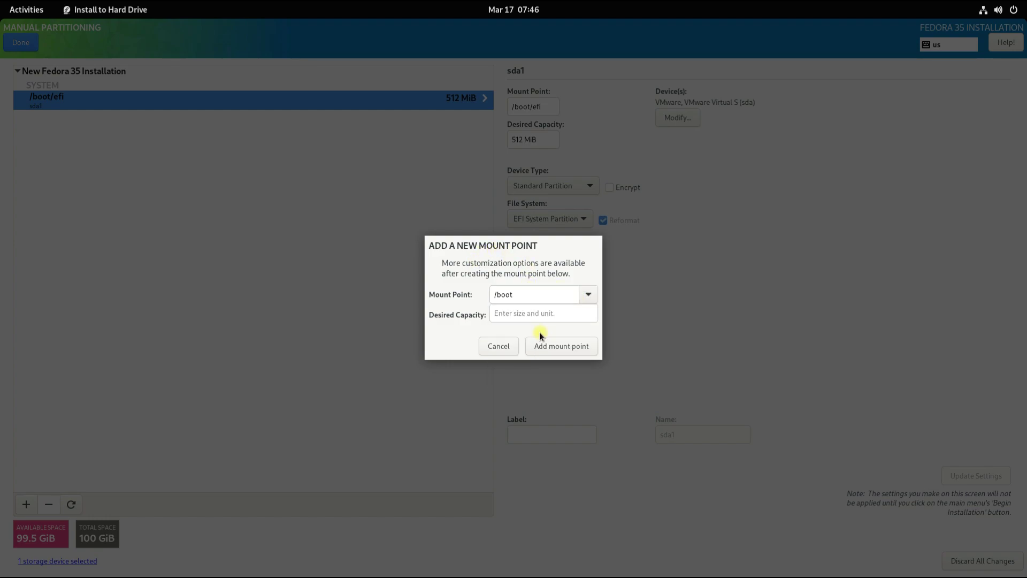
{"action": "left_click", "coordinate": [515, 314]}
{"action": "type", "text": "1000"}
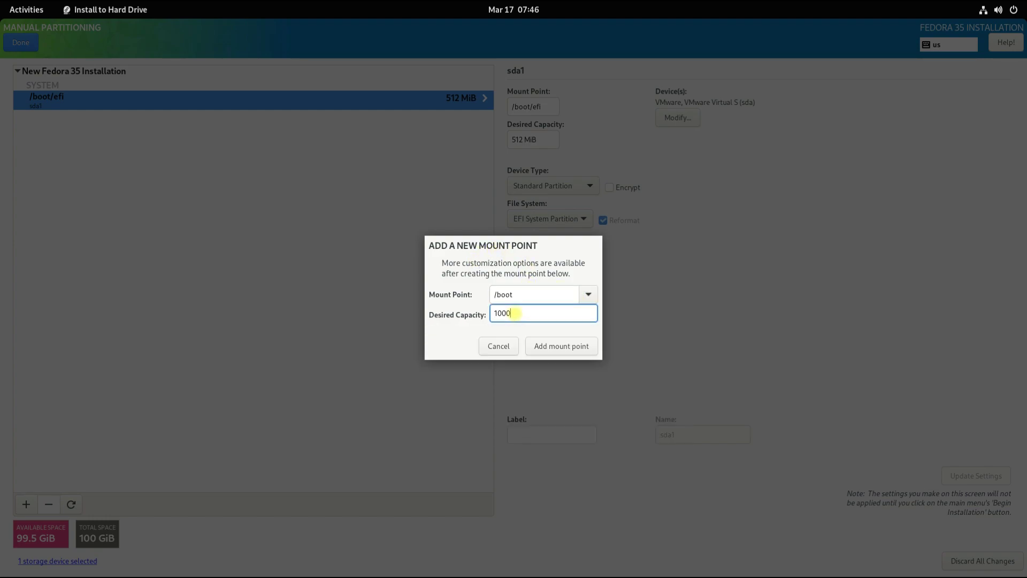
{"action": "type", "text": "MB"}
{"action": "left_click", "coordinate": [574, 345]}
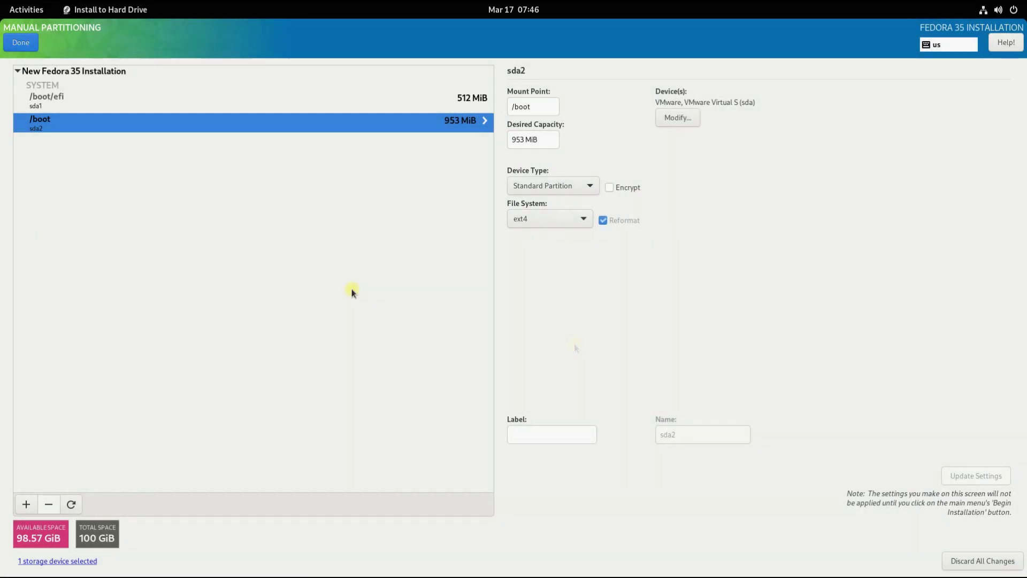
Add the / root mount point with 50000MB capacity
{"action": "left_click", "coordinate": [26, 504]}
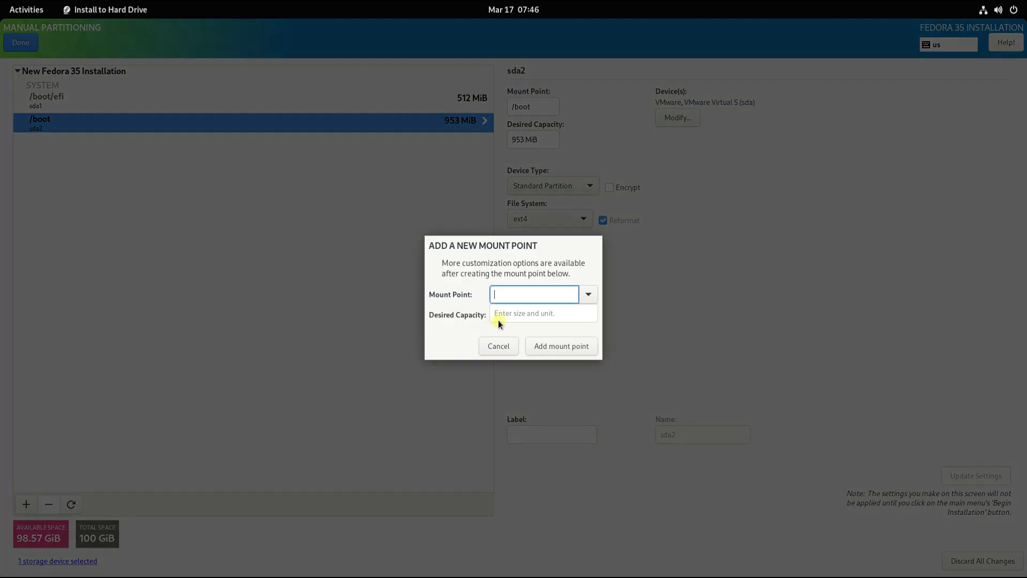
{"action": "left_click", "coordinate": [588, 296]}
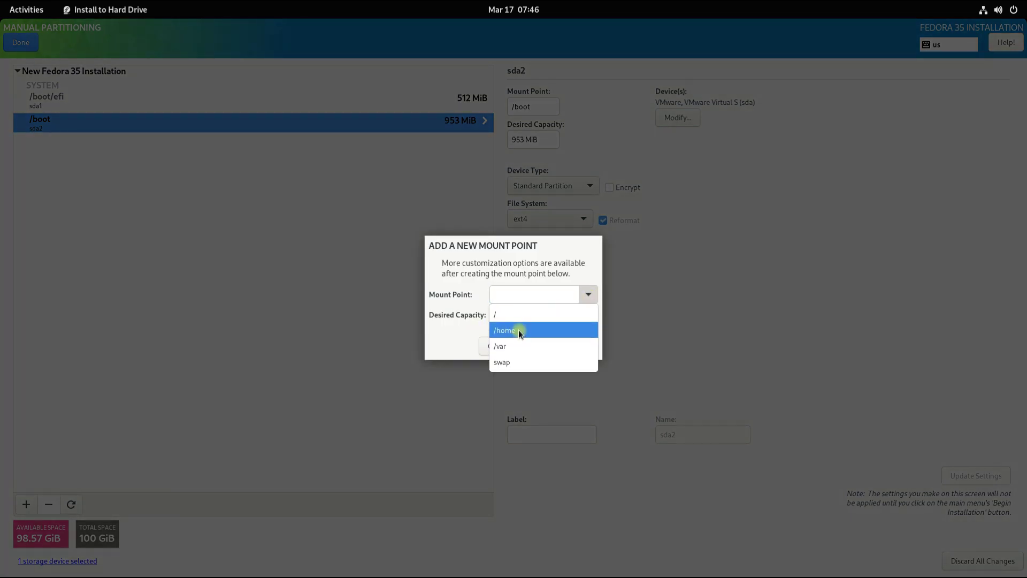
{"action": "left_click", "coordinate": [516, 316]}
{"action": "left_click", "coordinate": [513, 314]}
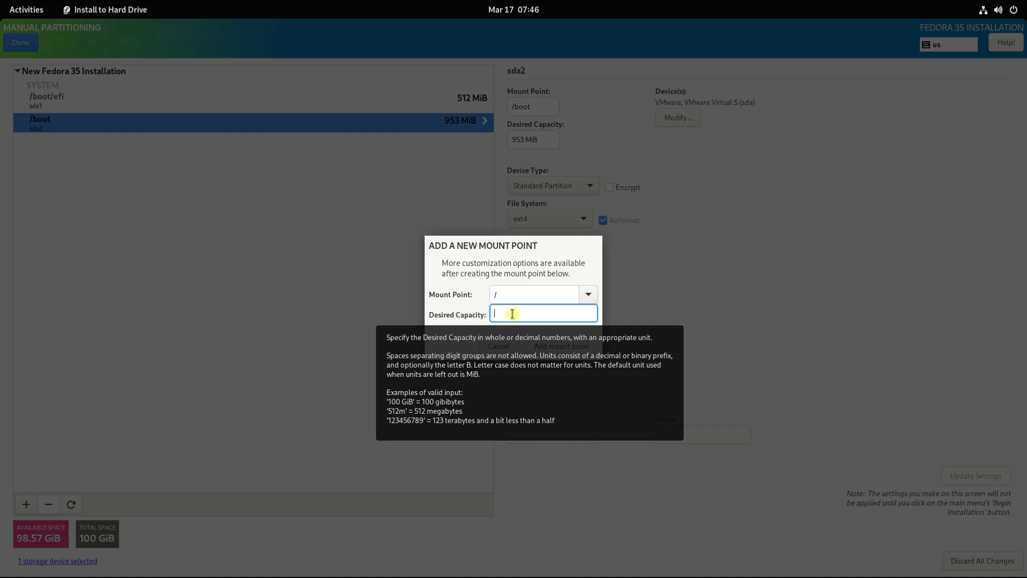
{"action": "type", "text": "5000"}
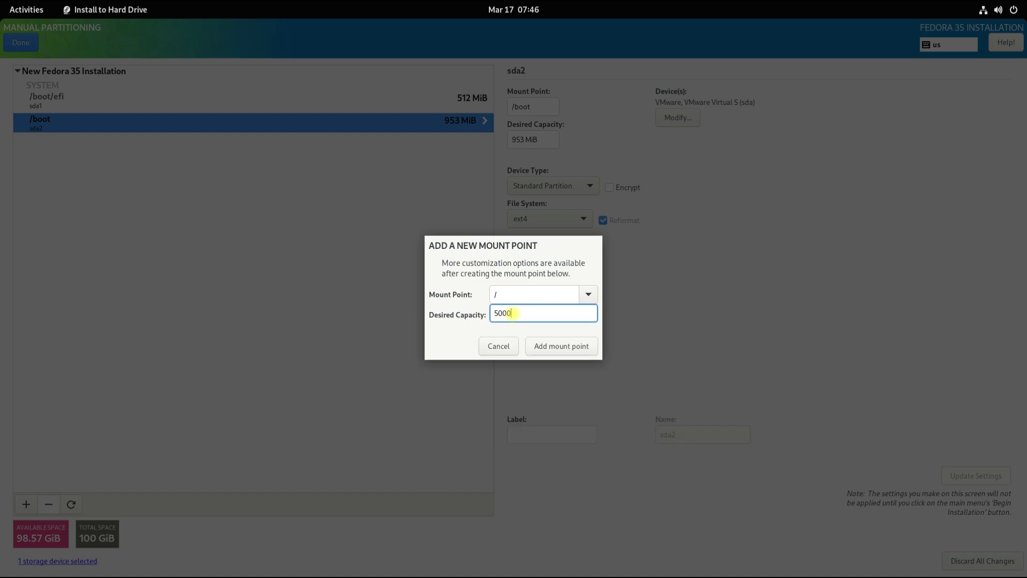
{"action": "type", "text": "0MB"}
{"action": "left_click", "coordinate": [544, 347]}
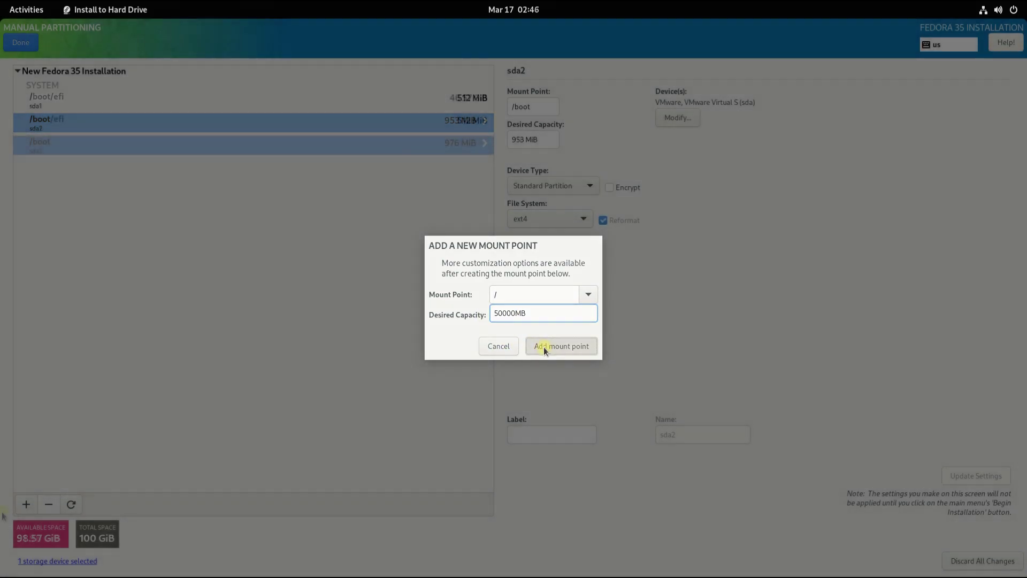
Start a swap mount point and enter 8192 as its capacity
{"action": "left_click", "coordinate": [26, 504]}
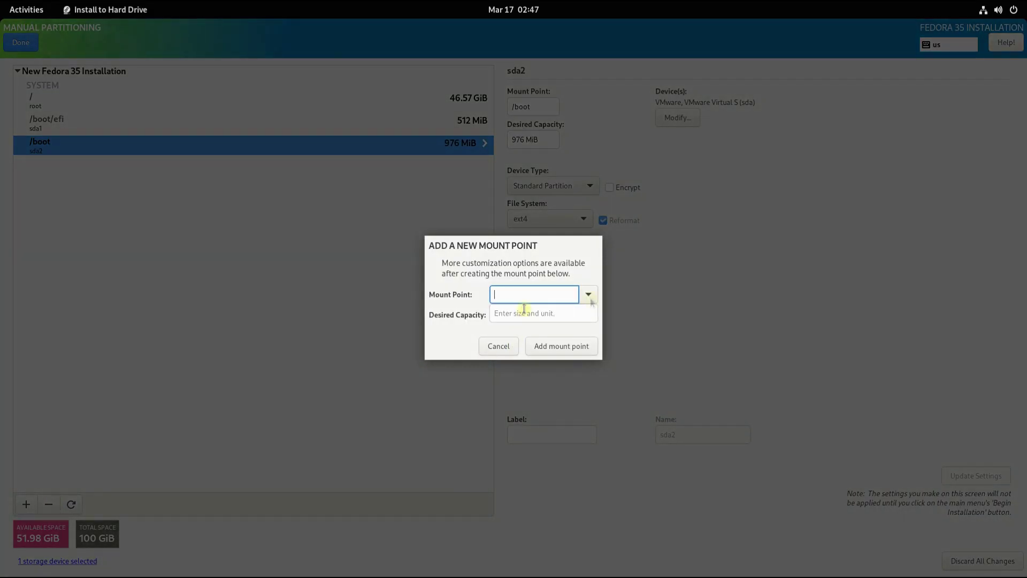
{"action": "left_click", "coordinate": [588, 294]}
{"action": "left_click", "coordinate": [528, 347]}
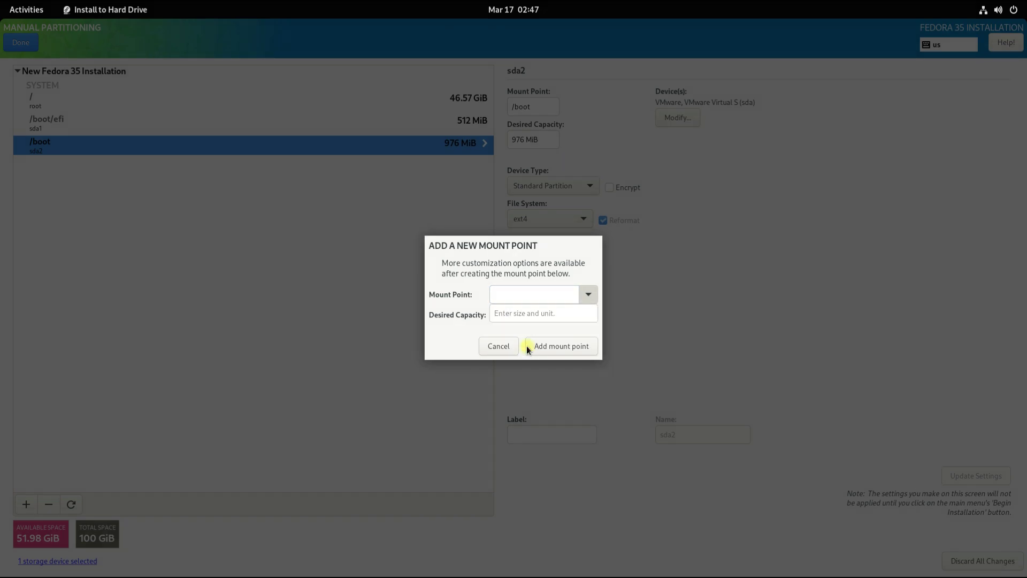
{"action": "left_click", "coordinate": [513, 316]}
{"action": "type", "text": "8192"}
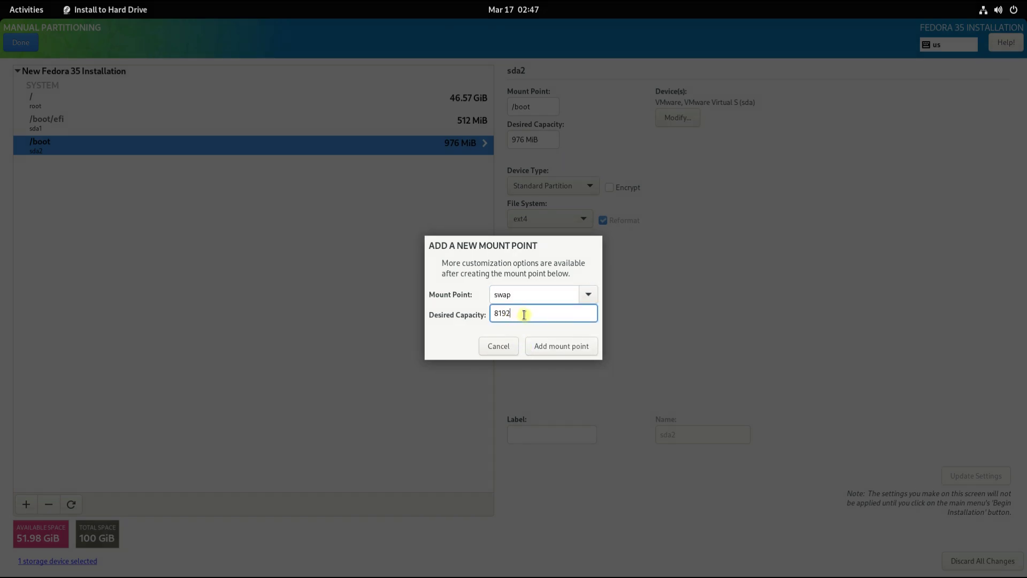
Create the 8 GiB swap, then add a /home mount point of 43.98G
{"action": "left_click", "coordinate": [528, 346]}
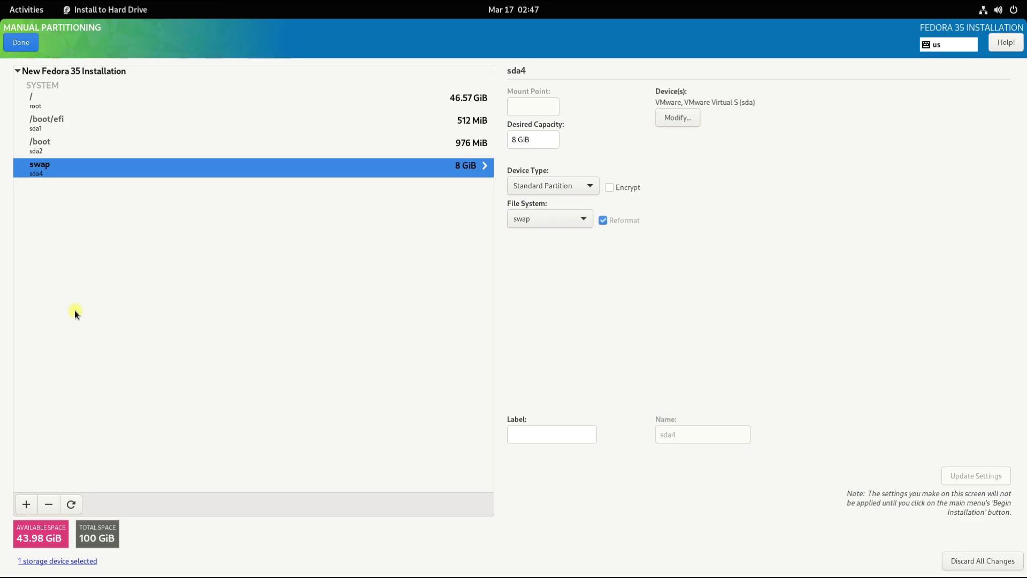
{"action": "left_click", "coordinate": [25, 505]}
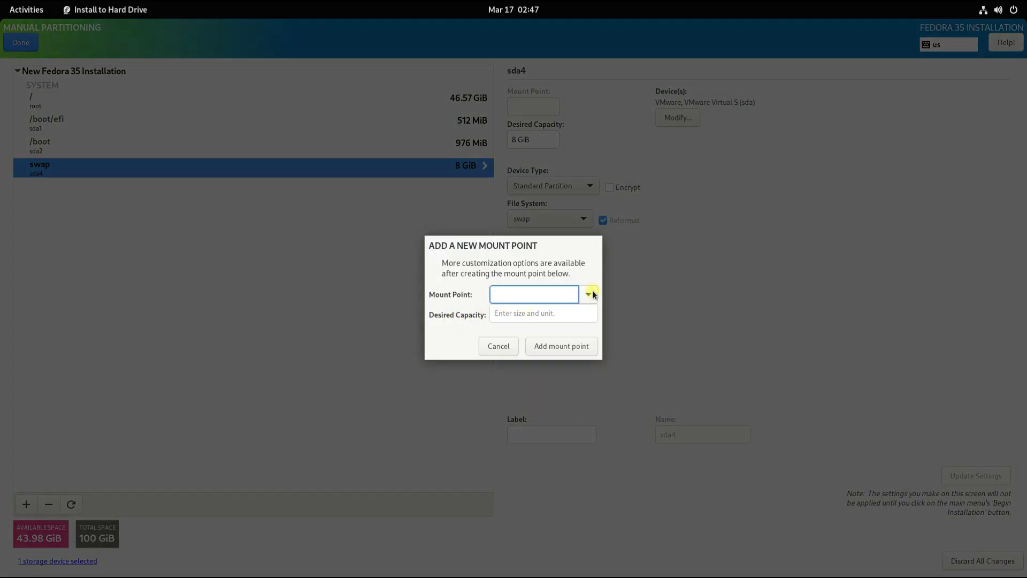
{"action": "left_click", "coordinate": [589, 293]}
{"action": "left_click", "coordinate": [514, 315]}
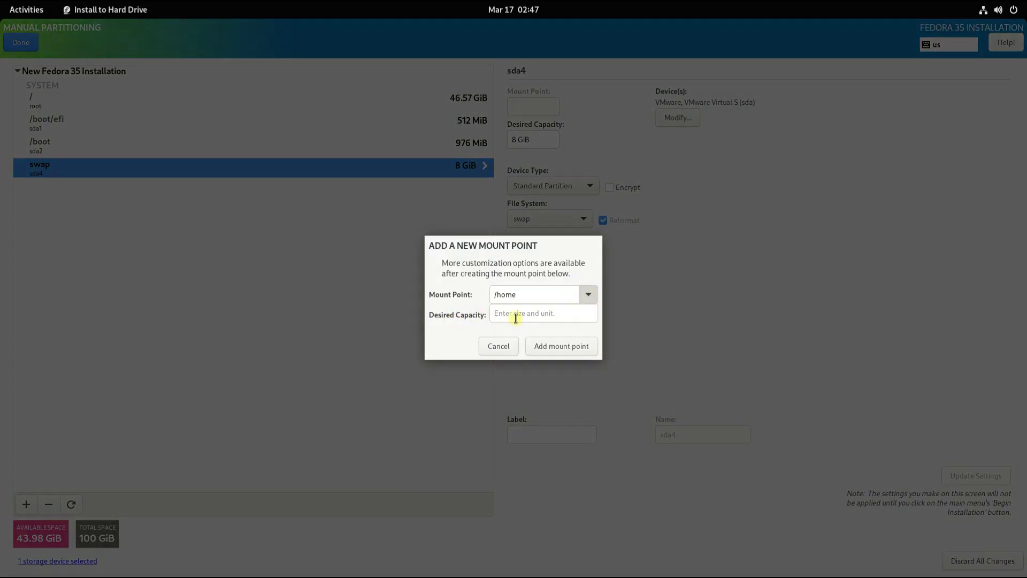
{"action": "left_click", "coordinate": [564, 316]}
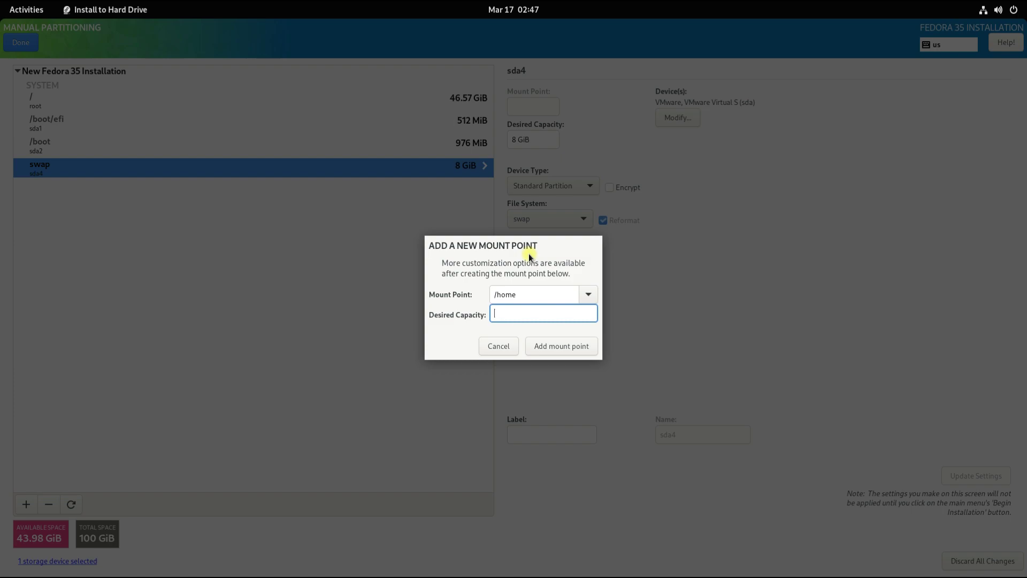
{"action": "type", "text": "43.98G"}
{"action": "left_click", "coordinate": [544, 348]}
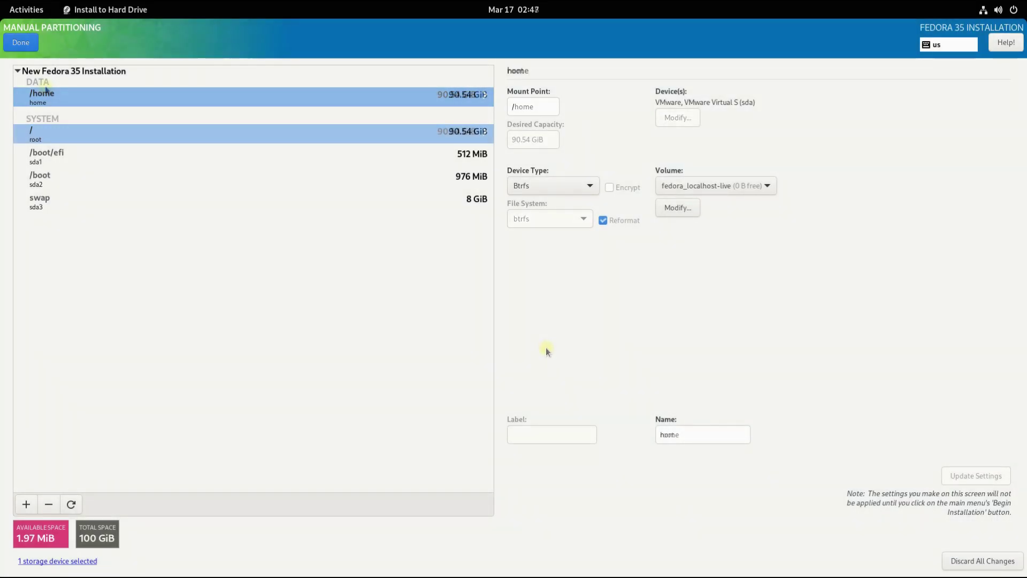
Accept the summarized partitioning changes and begin the Fedora installation
{"action": "left_click", "coordinate": [12, 42]}
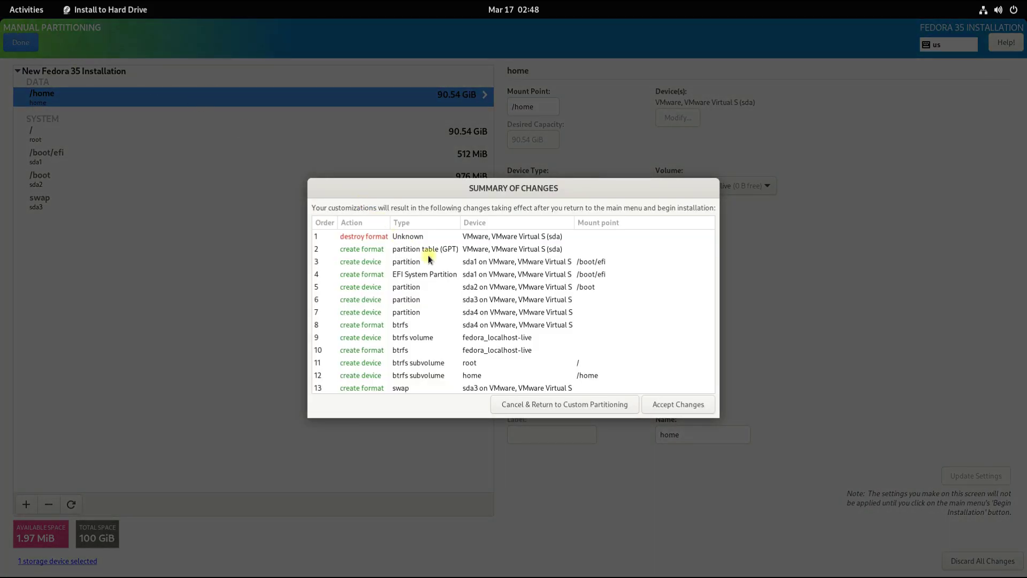
{"action": "left_click", "coordinate": [663, 405]}
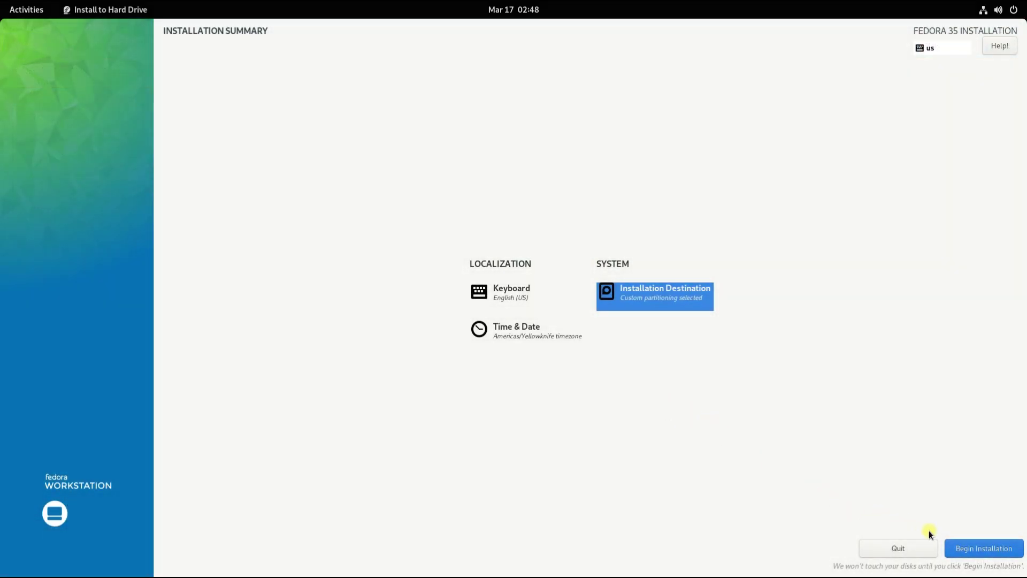
{"action": "left_click", "coordinate": [978, 548]}
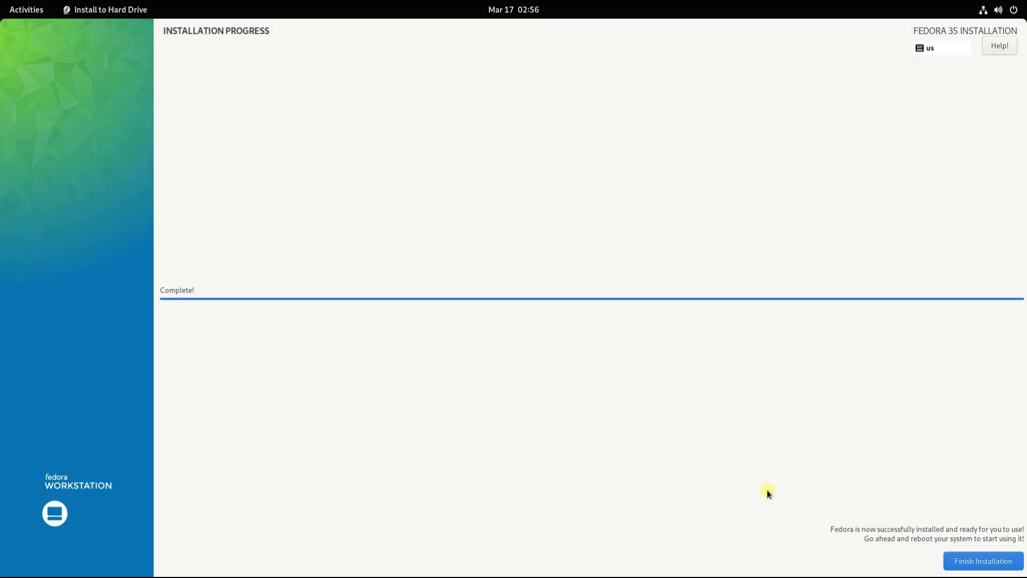
Finish the installer and start setup with location services off, third-party repositories on, online accounts skipped
{"action": "left_click", "coordinate": [965, 562]}
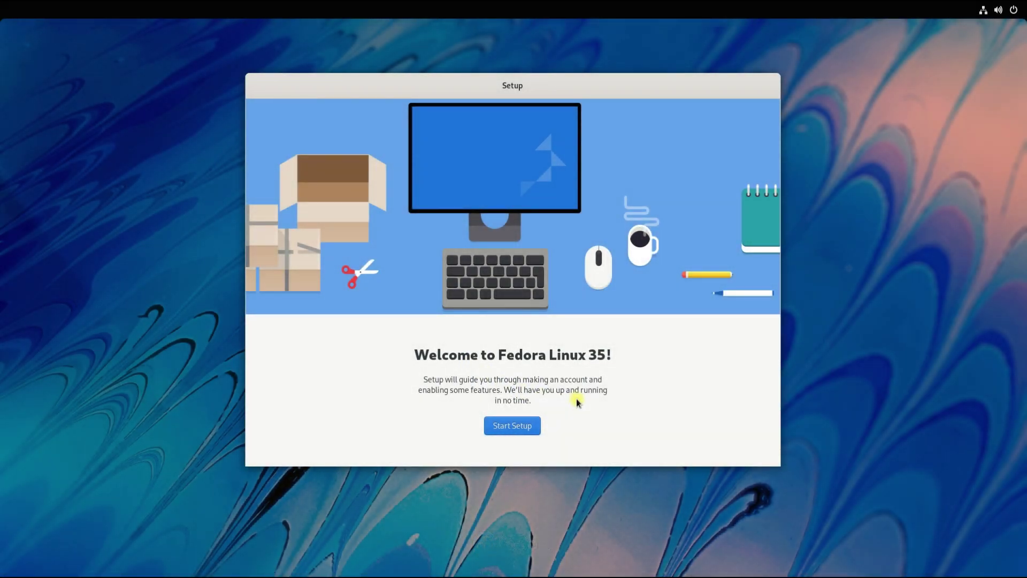
{"action": "left_click", "coordinate": [514, 425]}
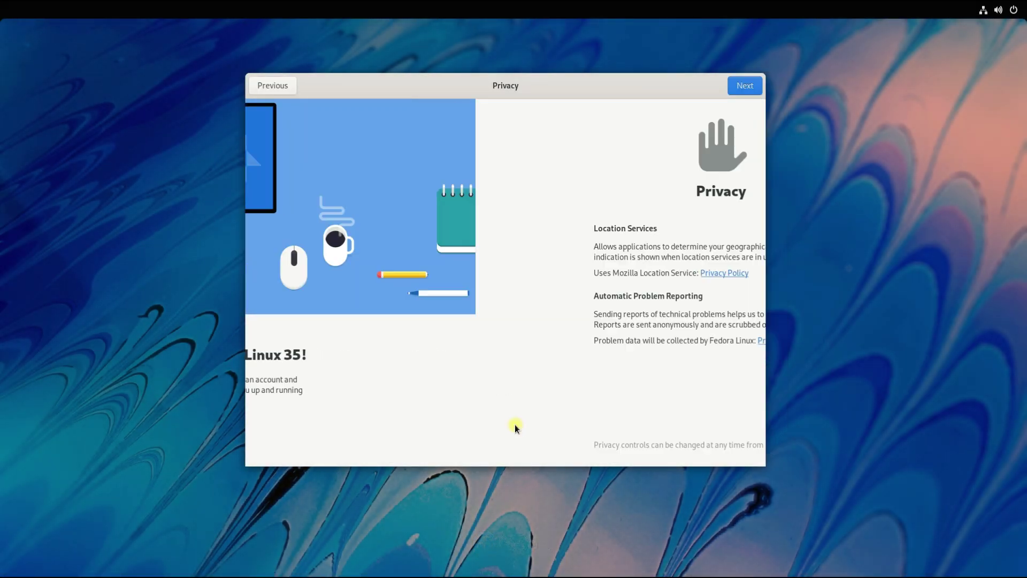
{"action": "left_click", "coordinate": [626, 228]}
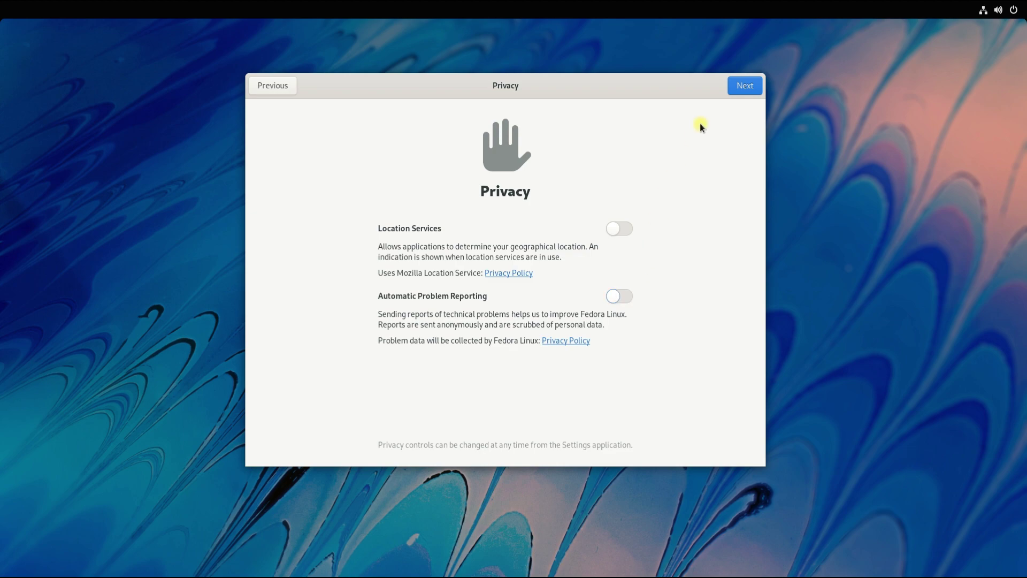
{"action": "left_click", "coordinate": [732, 86]}
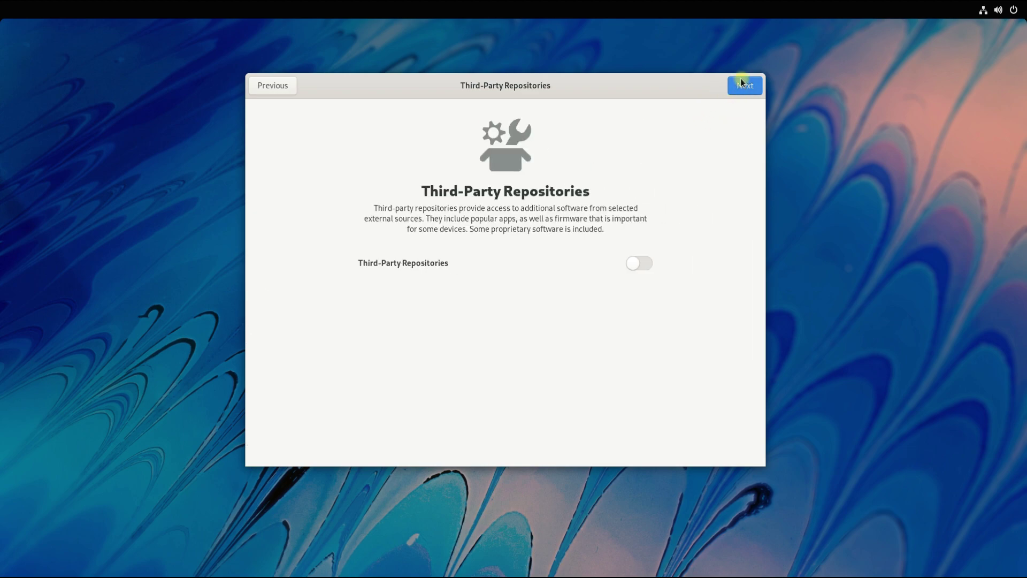
{"action": "left_click", "coordinate": [644, 262]}
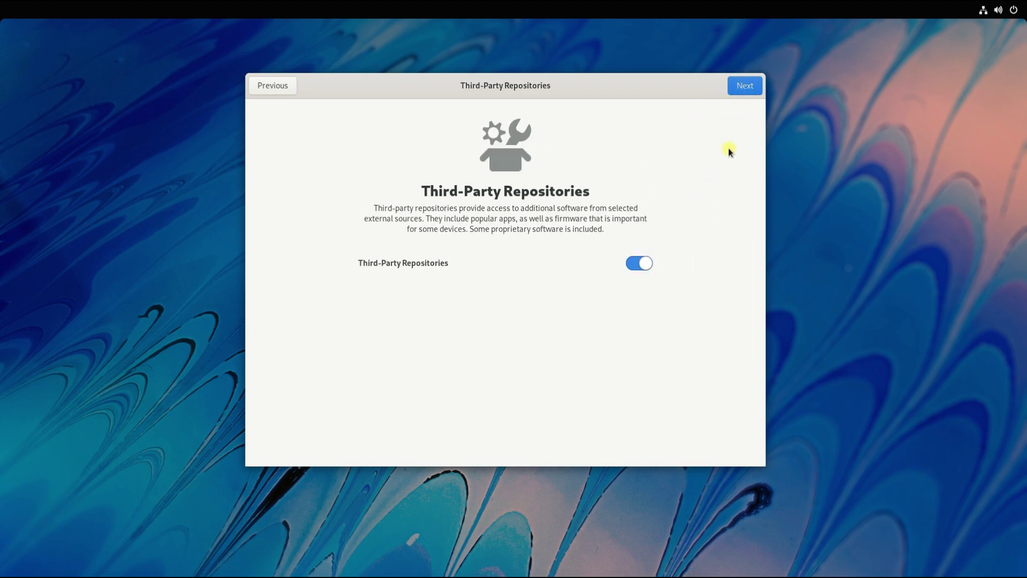
{"action": "left_click", "coordinate": [740, 91]}
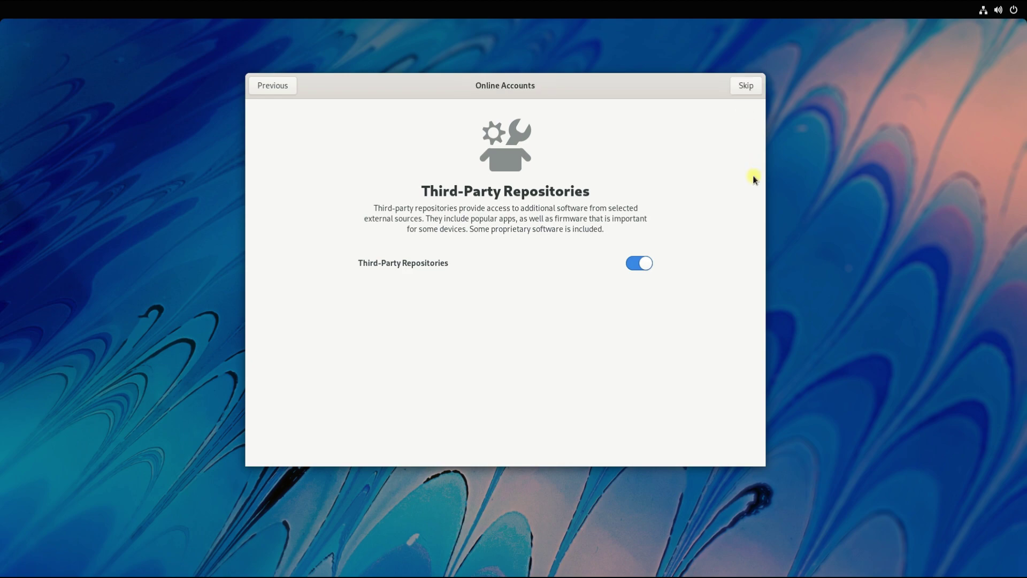
{"action": "left_click", "coordinate": [749, 86]}
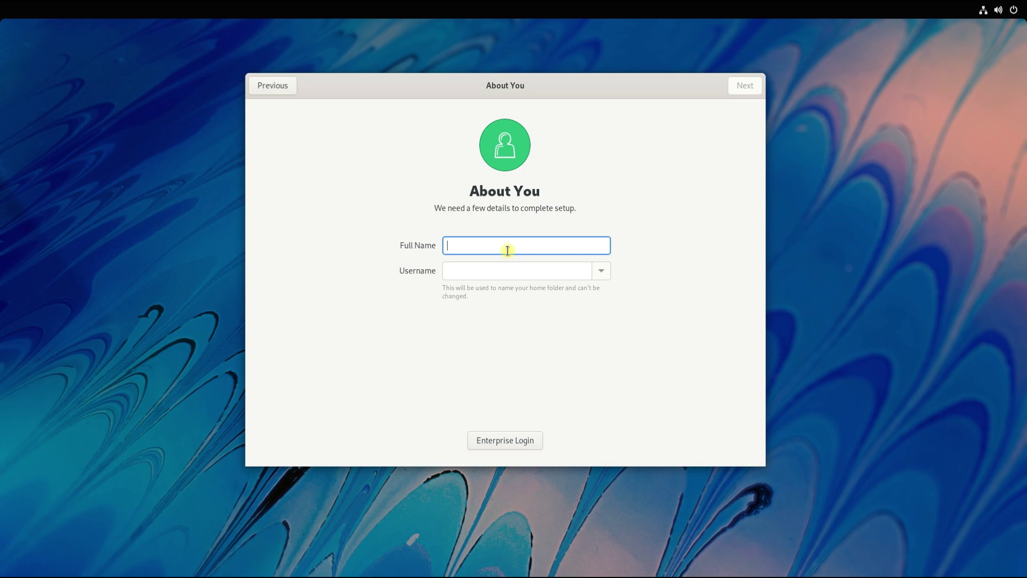
Enter the user's name, set and confirm the account password, and start using Fedora
{"action": "type", "text": "techsolutions"}
{"action": "key", "text": "Return"}
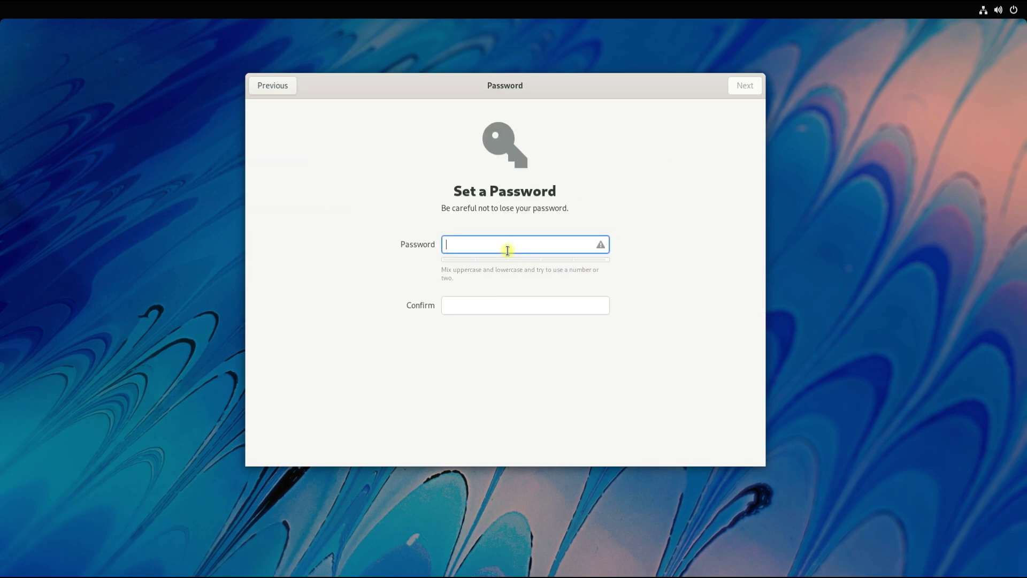
{"action": "type", "text": "••••"}
{"action": "key", "text": "Tab"}
{"action": "type", "text": "••••••"}
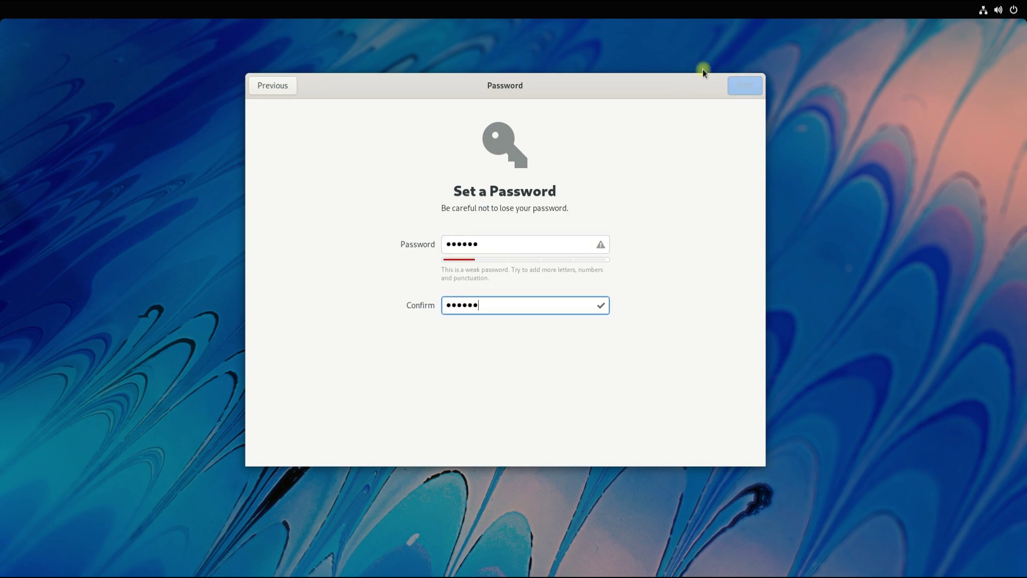
{"action": "left_click", "coordinate": [738, 86]}
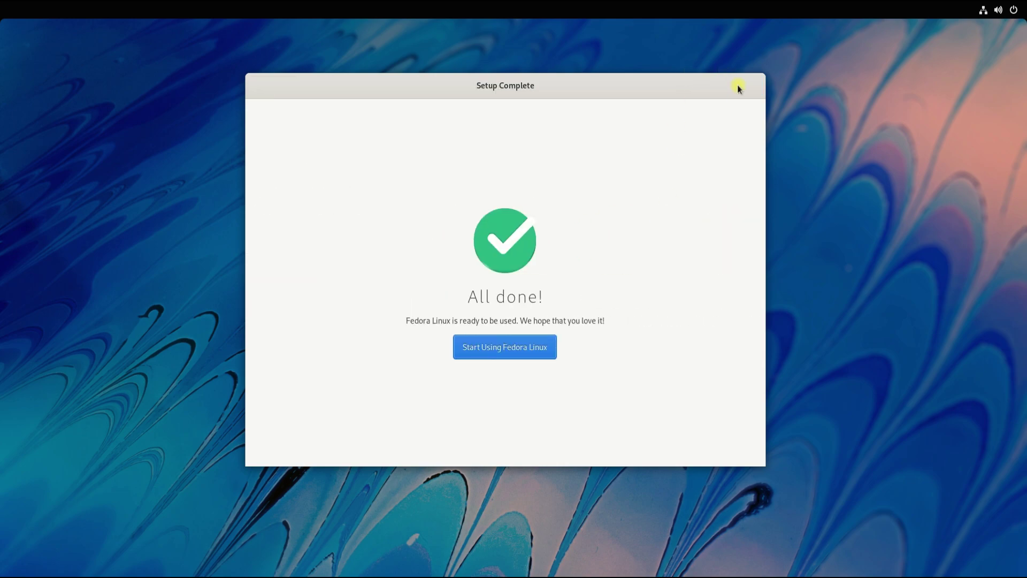
{"action": "left_click", "coordinate": [518, 354]}
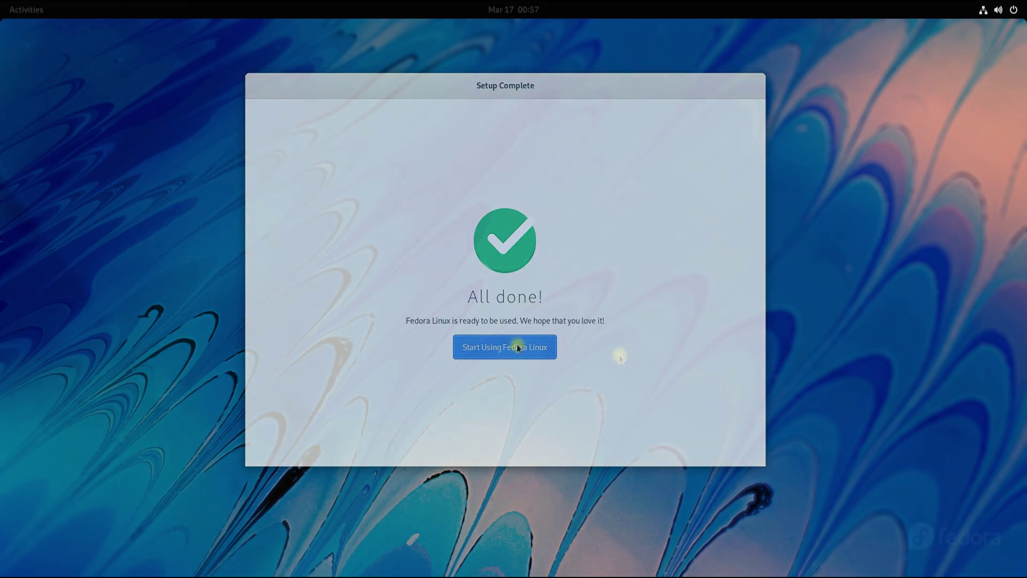
Use Change Background… on the desktop to pick the mountain road wallpaper, then close Settings
{"action": "right_click", "coordinate": [619, 357]}
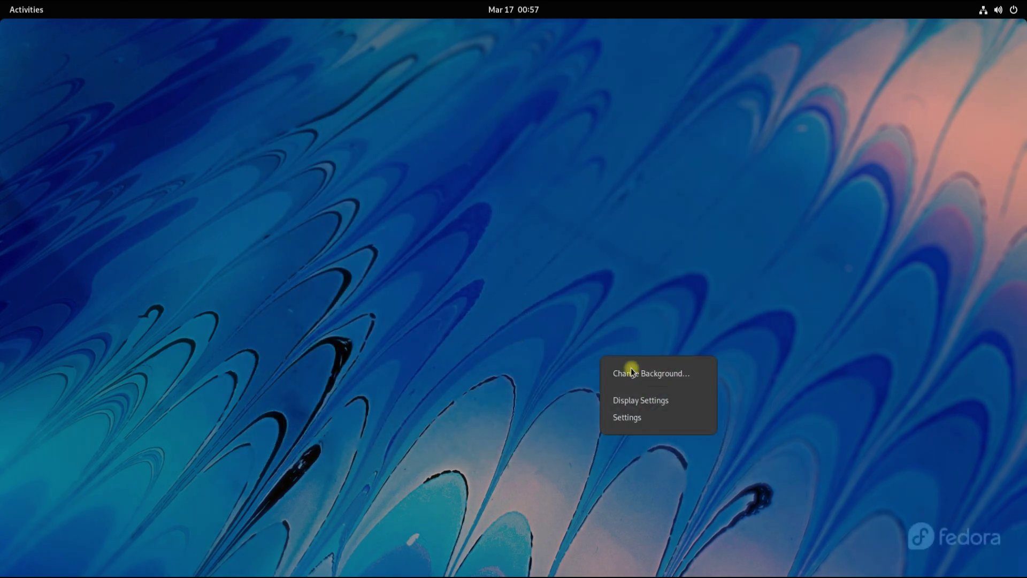
{"action": "left_click", "coordinate": [631, 370]}
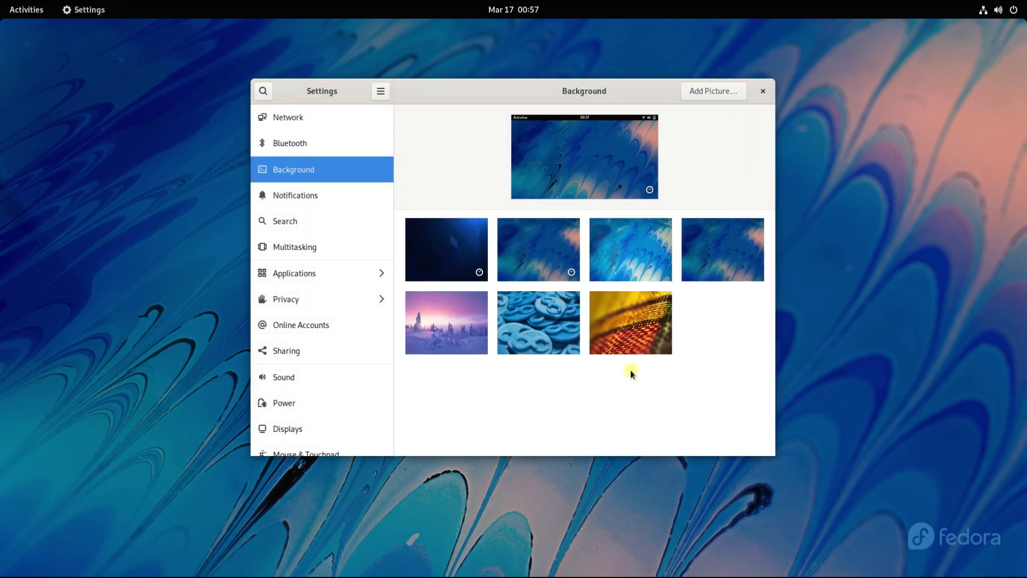
{"action": "left_click", "coordinate": [630, 372]}
{"action": "scroll", "coordinate": [627, 384], "scroll_direction": "down", "scroll_amount": 2}
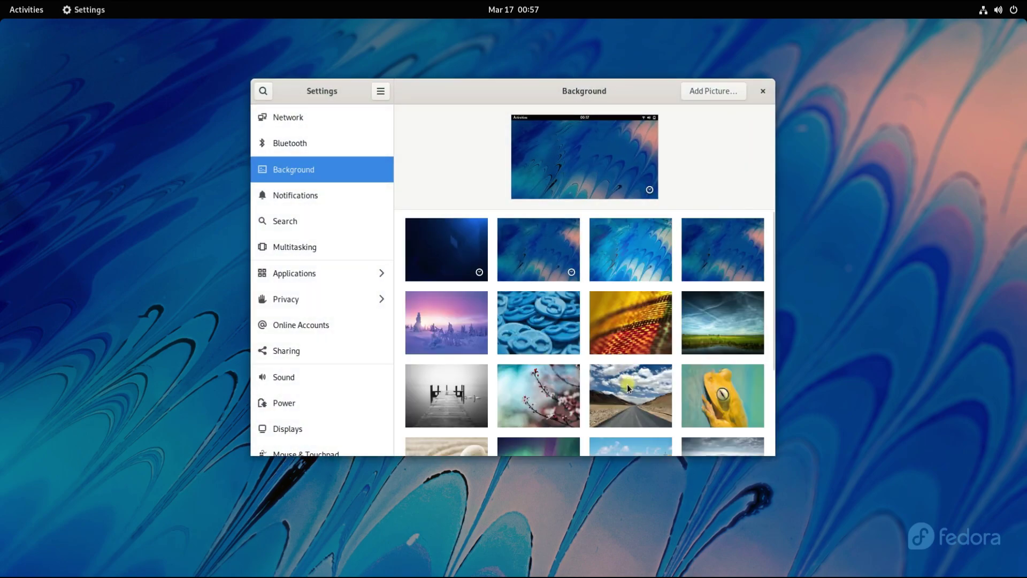
{"action": "scroll", "coordinate": [308, 445], "scroll_direction": "down", "scroll_amount": 10}
{"action": "left_click", "coordinate": [284, 133]}
{"action": "left_click", "coordinate": [763, 91]}
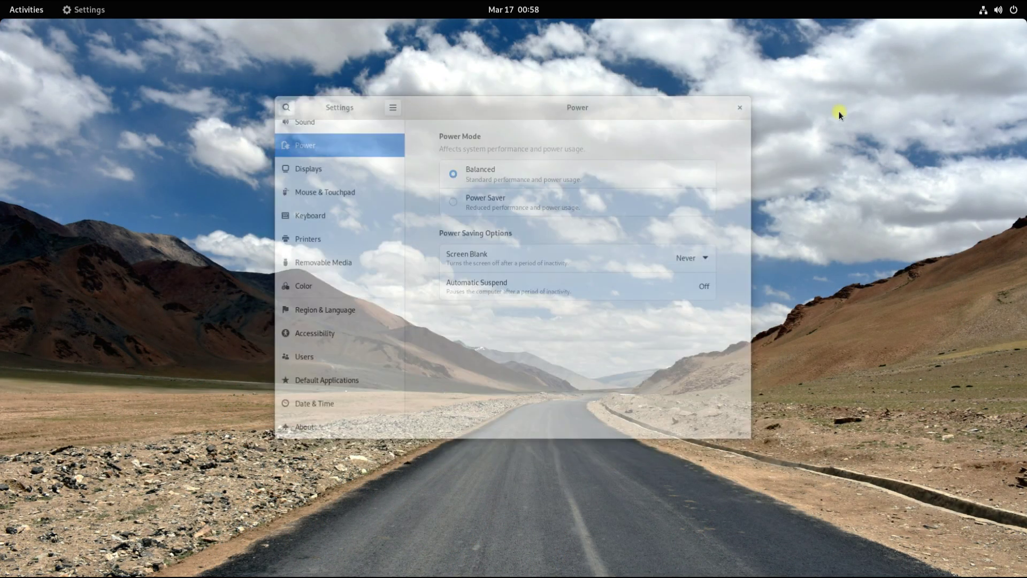